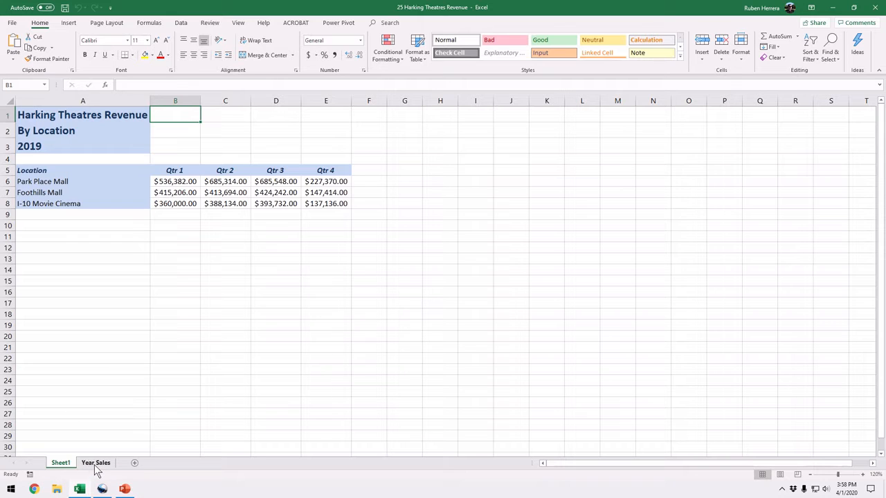
- Compare the chart on the Year Sales sheet with the revenue data on Sheet1
left_click(96, 463)
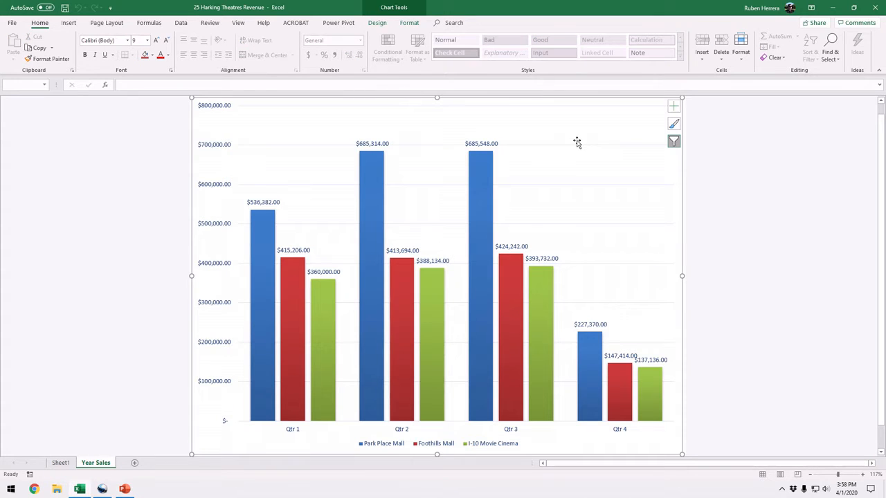
left_click(95, 464)
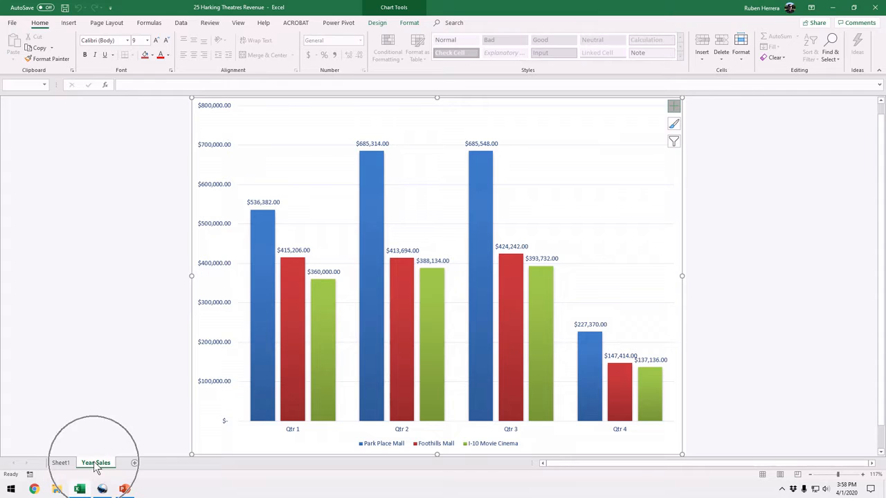
left_click(61, 463)
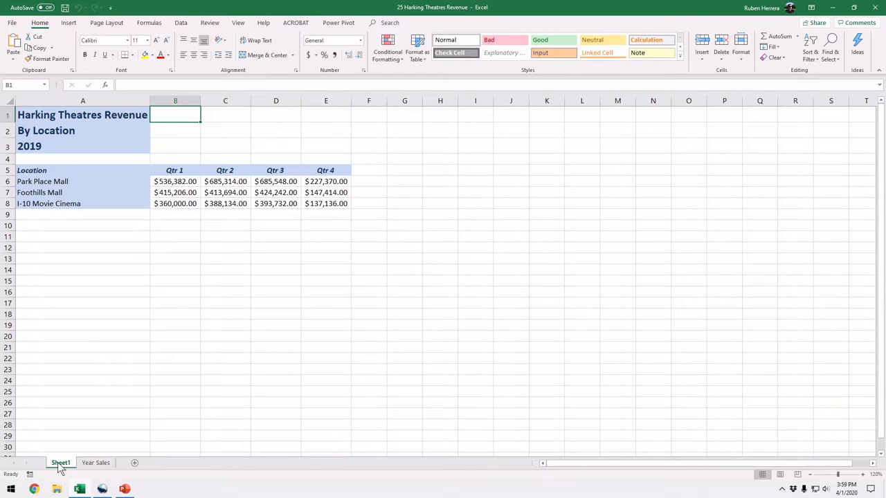
- Move the Year Sales sheet ahead of Sheet1 and return it to its place behind Sheet1
left_click(100, 464)
left_click_drag(57, 447, 57, 463)
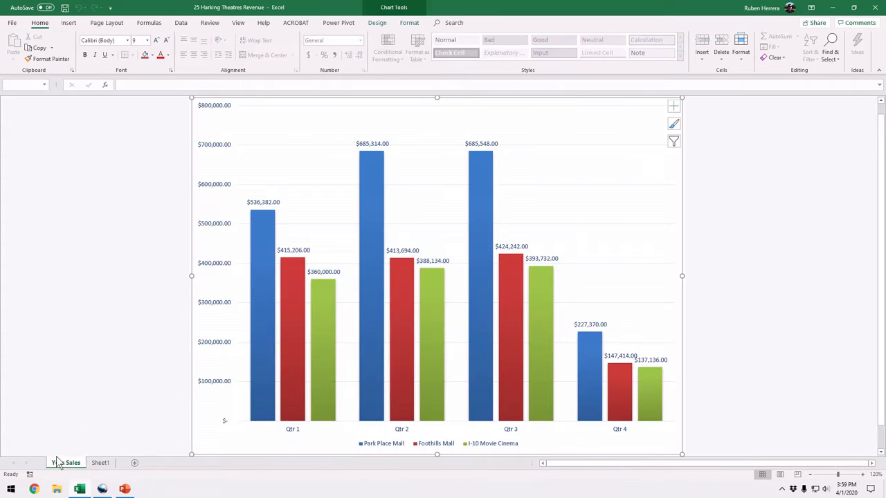
left_click_drag(126, 453, 113, 464)
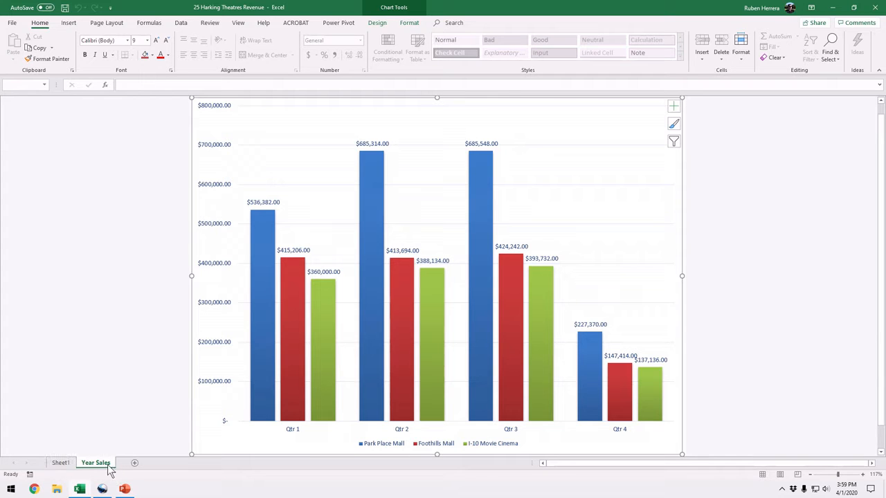
- Review the Sheet1 data again and return to the chart on the Year Sales sheet
left_click(58, 463)
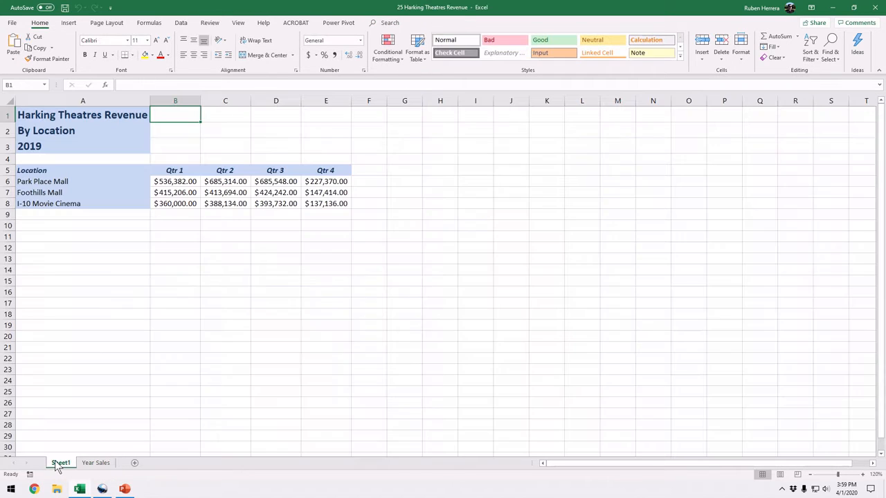
left_click(91, 465)
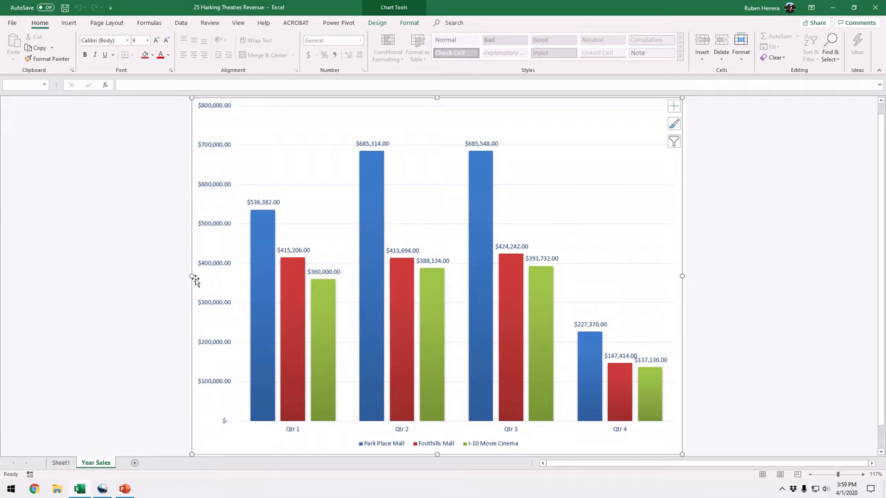
mouse_move(488, 222)
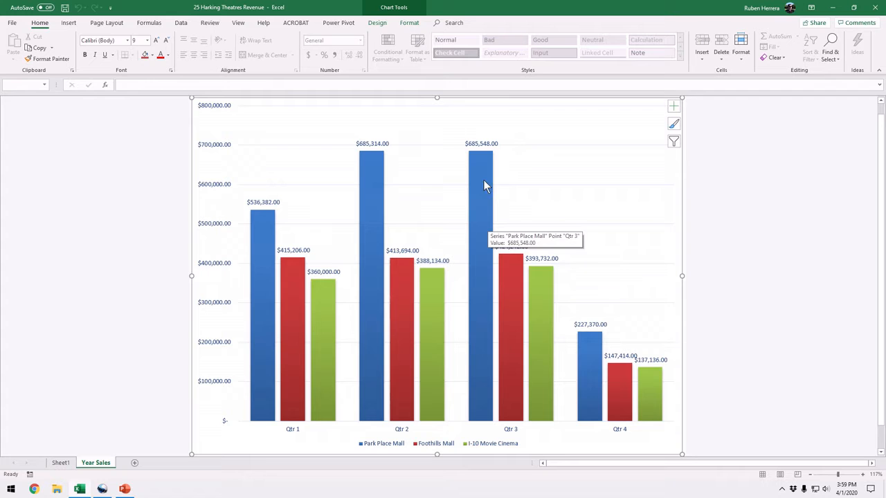
left_click(377, 23)
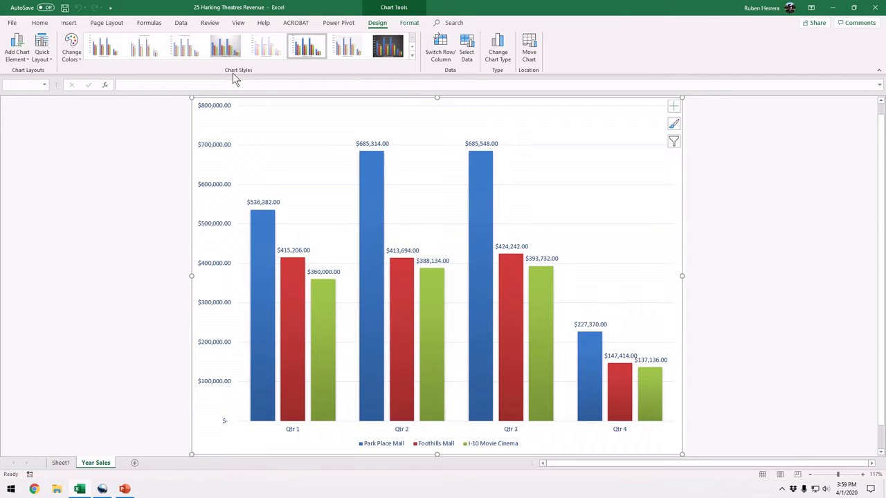
left_click(24, 61)
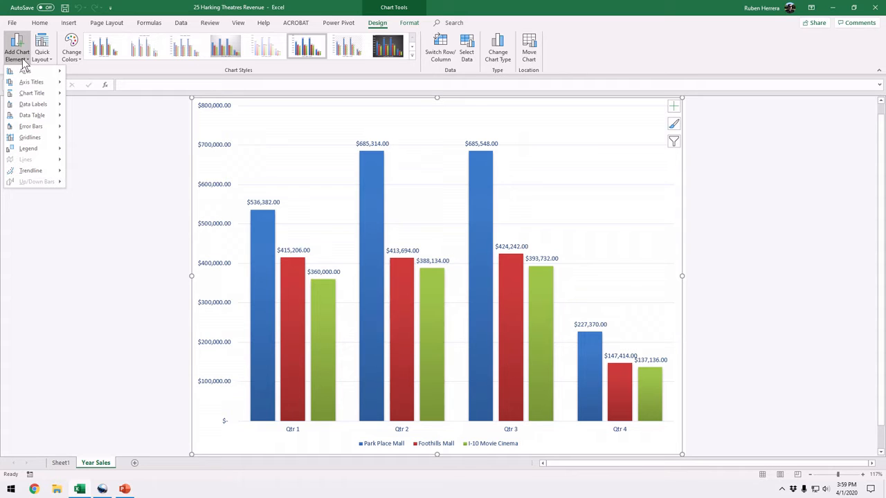
left_click(353, 67)
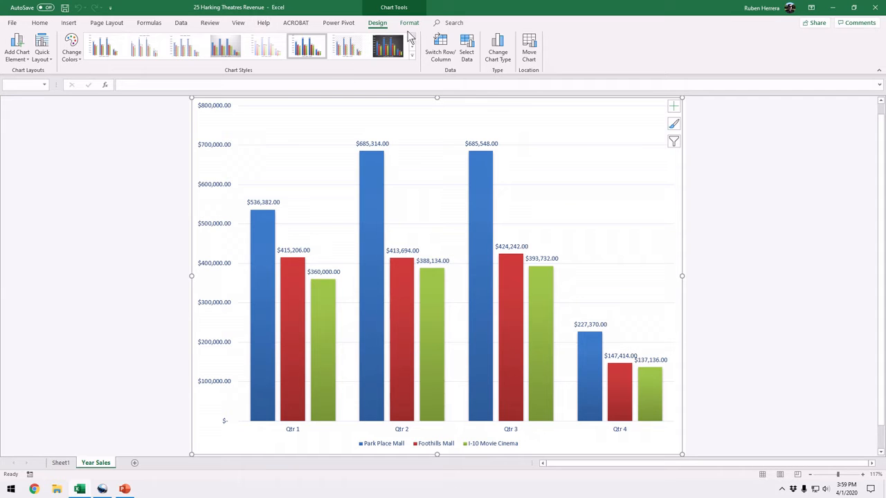
key("ctrl")
key("ctrl")
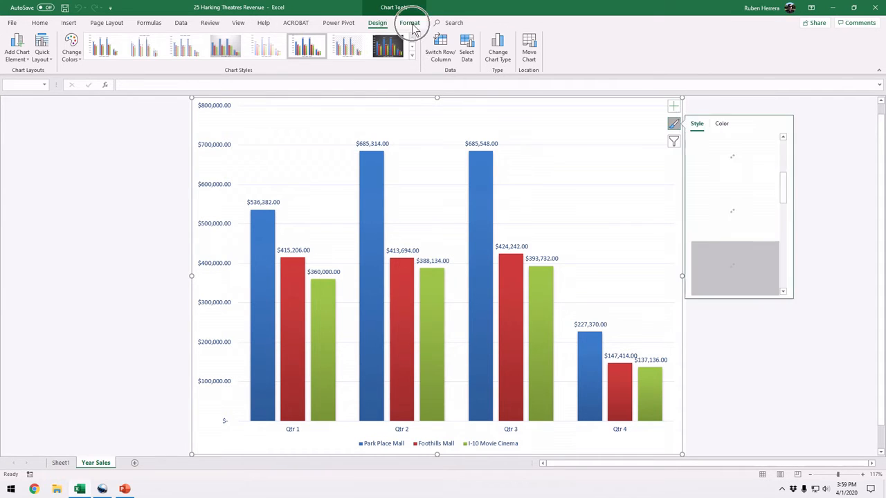
- Fill the chart's plot area with the blue water-droplet texture
left_click(413, 27)
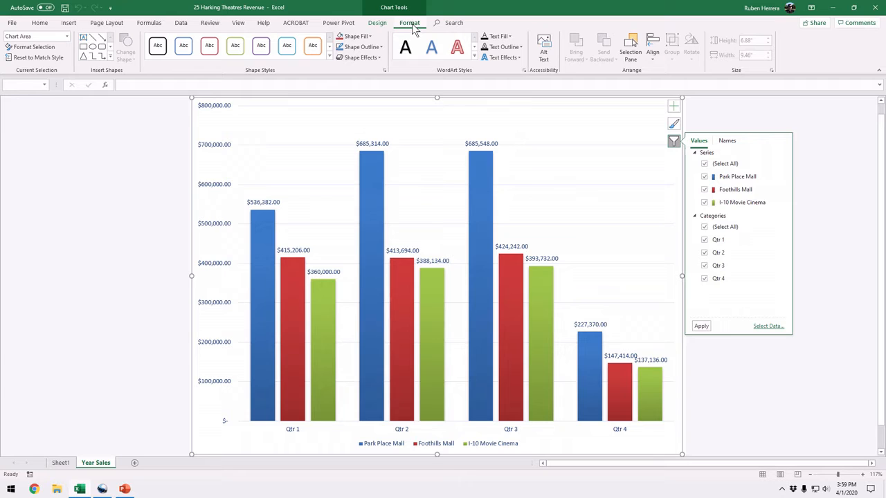
left_click(451, 131)
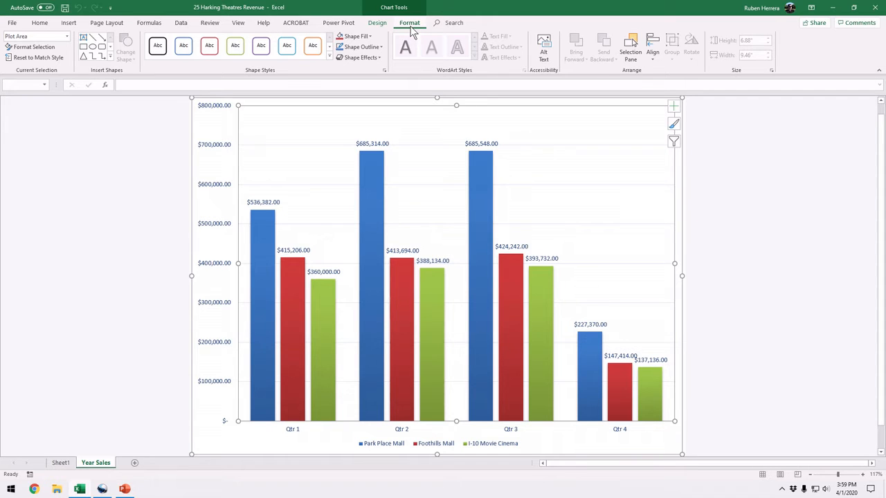
left_click(370, 37)
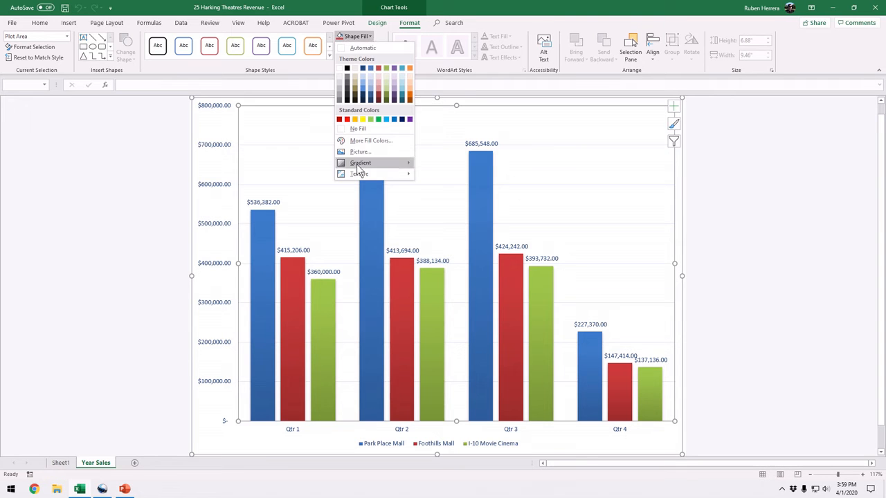
mouse_move(357, 173)
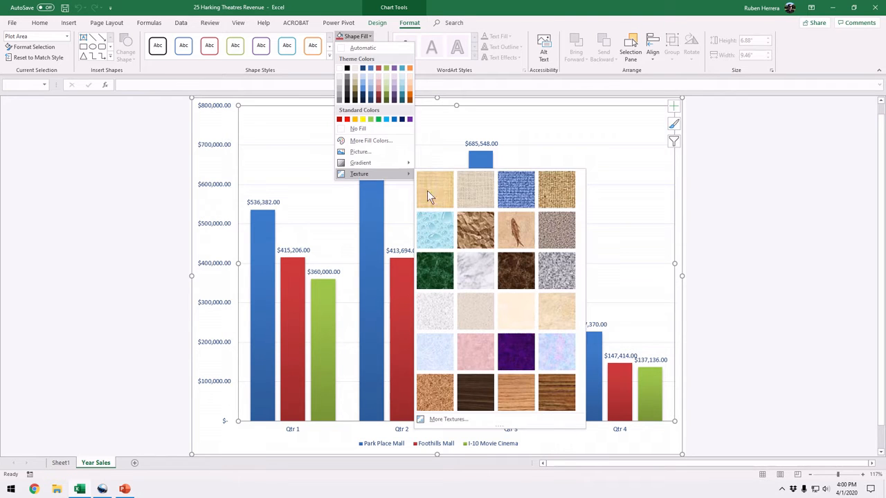
left_click(426, 231)
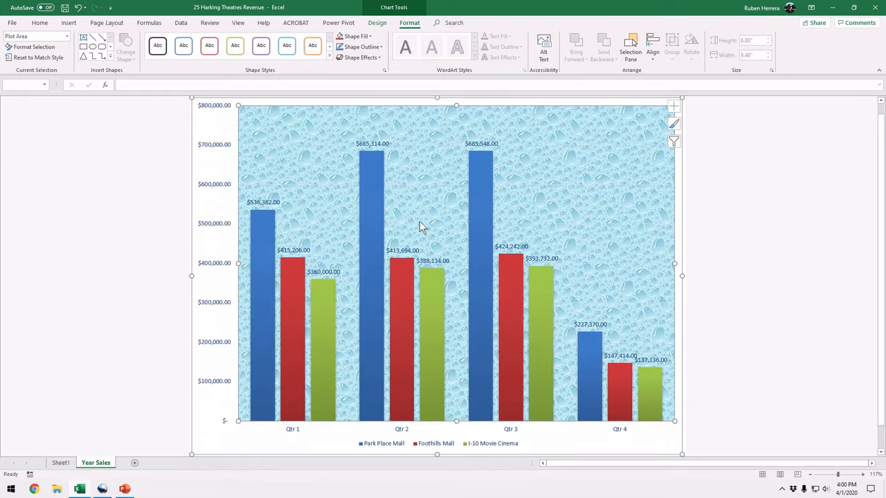
- Fill the outer chart area with the fish fossil texture
left_click(356, 36)
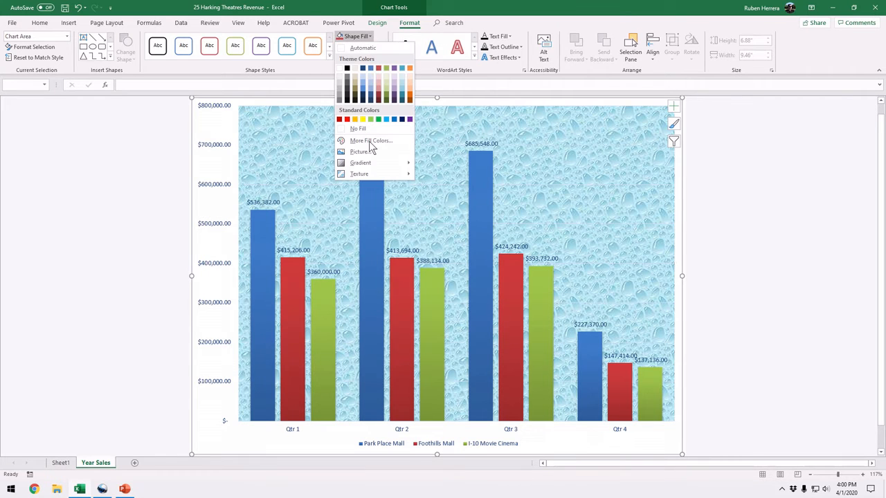
mouse_move(358, 174)
left_click(504, 227)
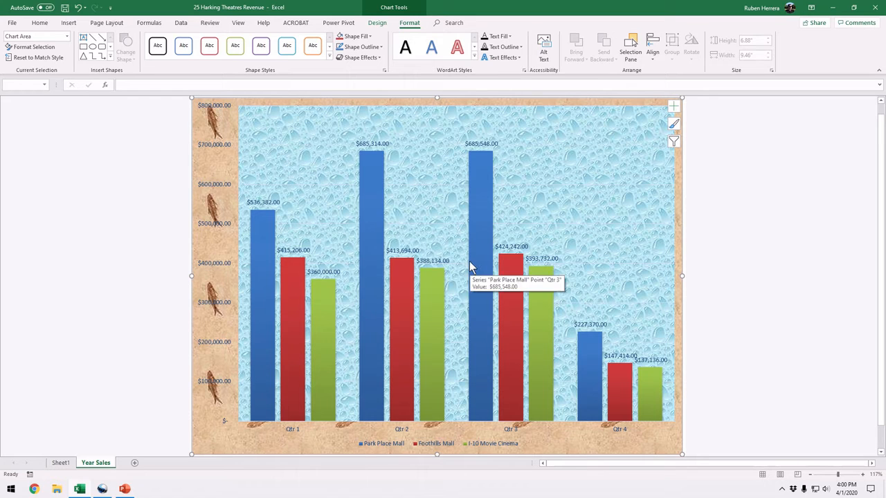
- Undo the texture fills on the chart area and the plot area
left_click(77, 8)
left_click(76, 10)
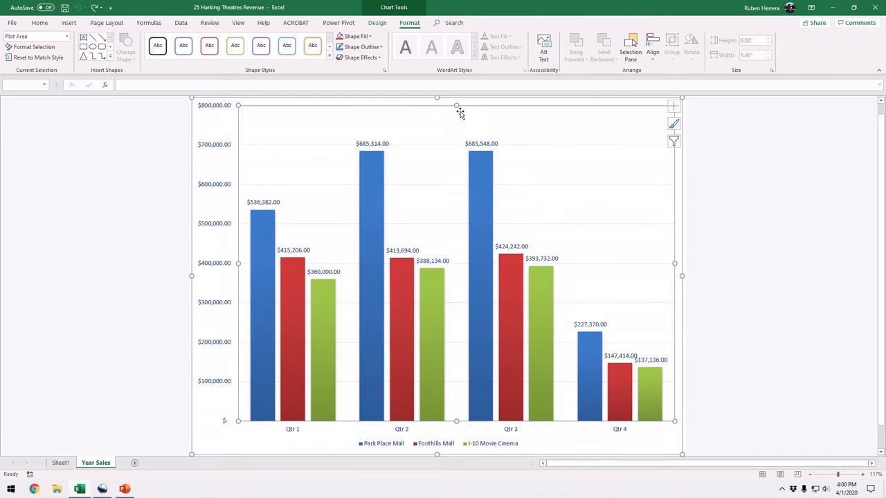
left_click(408, 24)
key("ctrl")
key("ctrl")
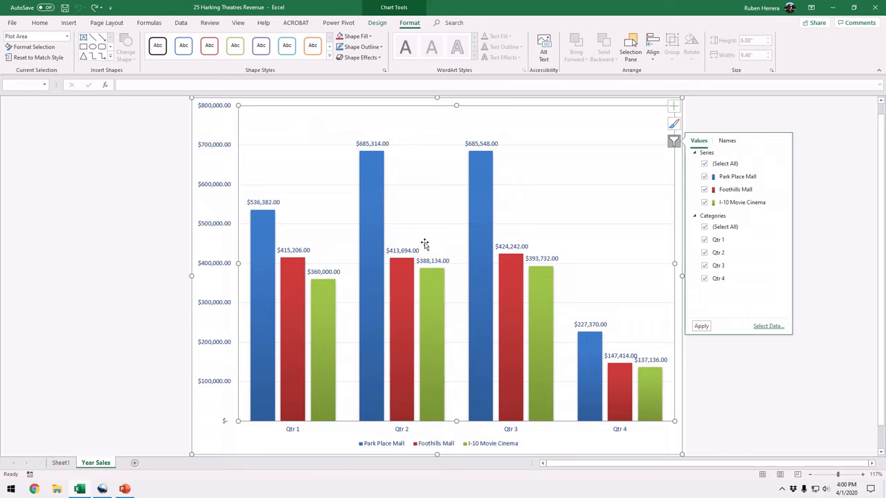
key("ctrl")
key("ctrl")
key("ctrl")
key("ctrl")
key("ctrl")
key("ctrl")
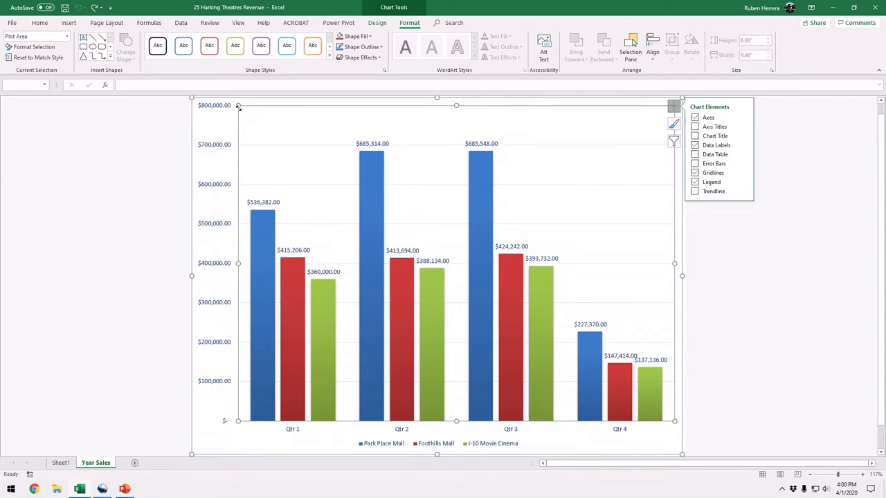
- Shrink the plot area inward from its upper-left corner and apply the solid teal shape style to it
left_click_drag(240, 111, 307, 167)
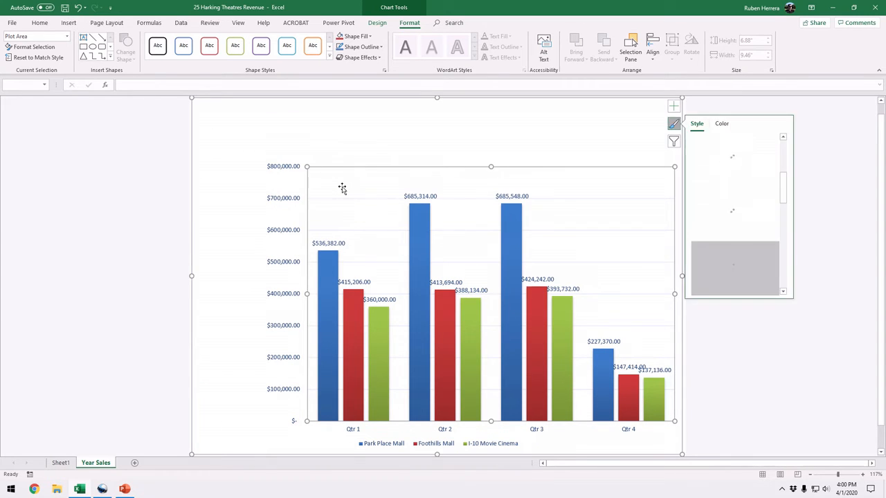
left_click(329, 54)
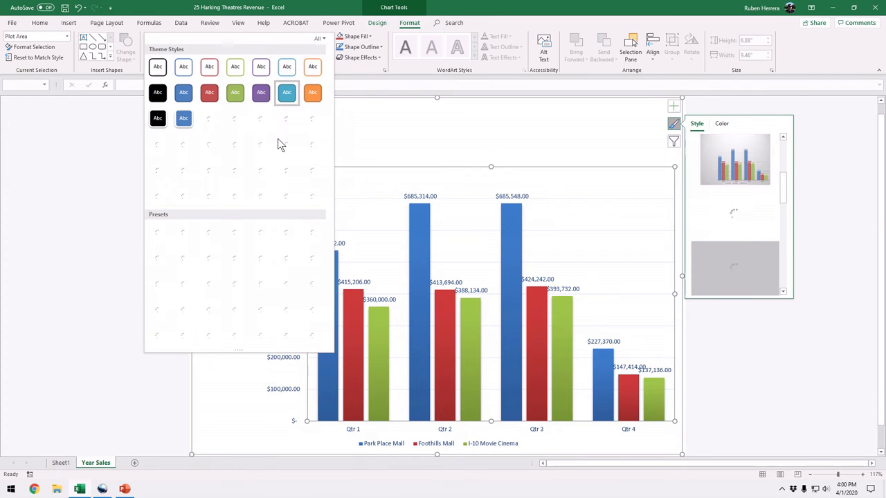
left_click(216, 174)
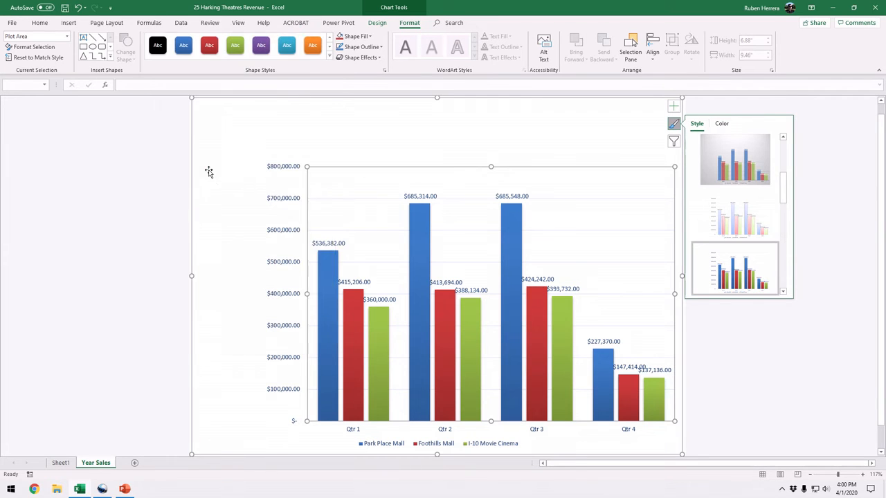
left_click(286, 47)
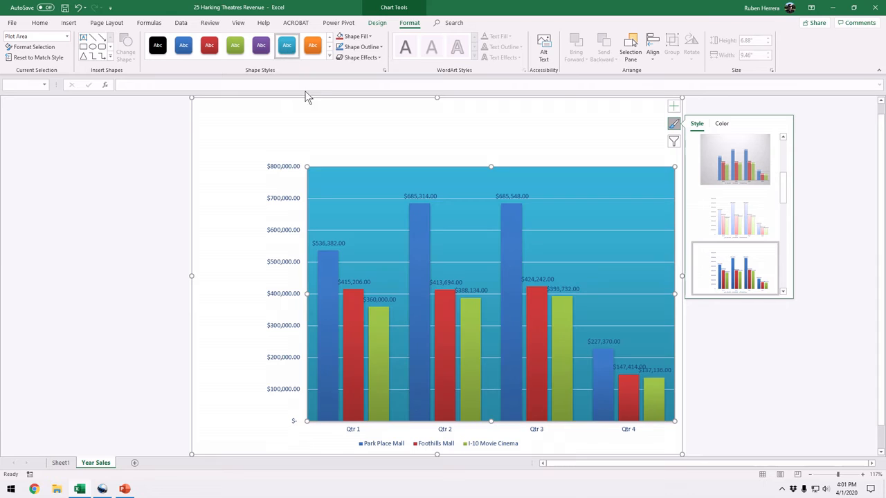
- Apply the solid orange shape style to the chart area and the solid purple one to the legend
left_click(284, 133)
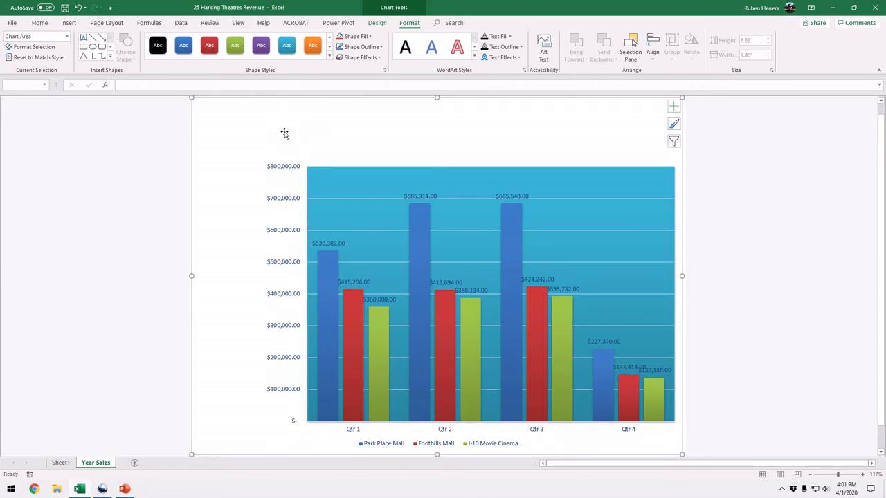
left_click(312, 47)
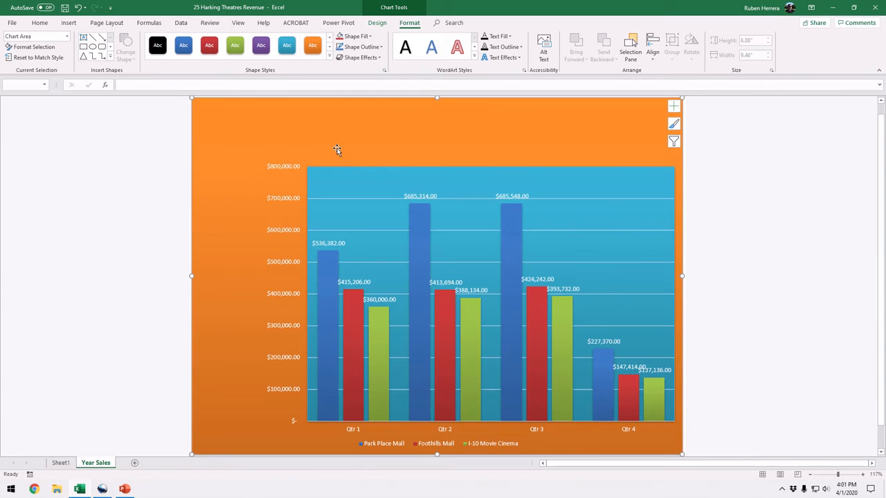
left_click(393, 443)
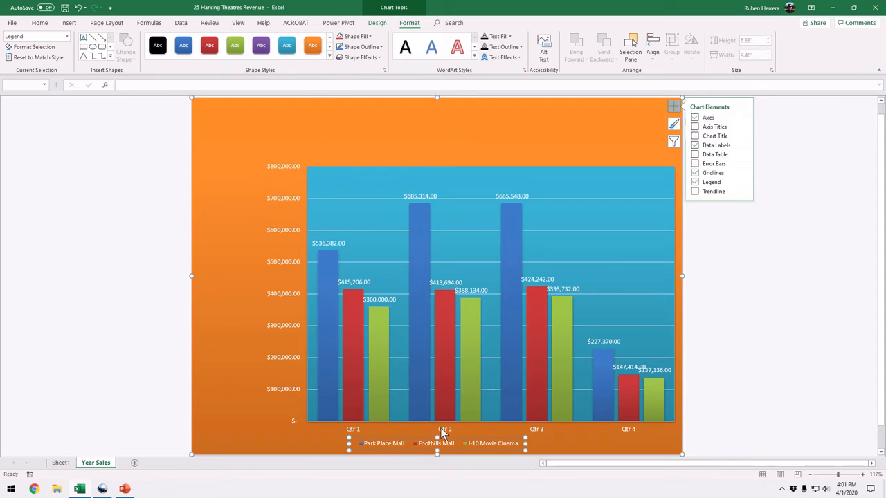
left_click(606, 444)
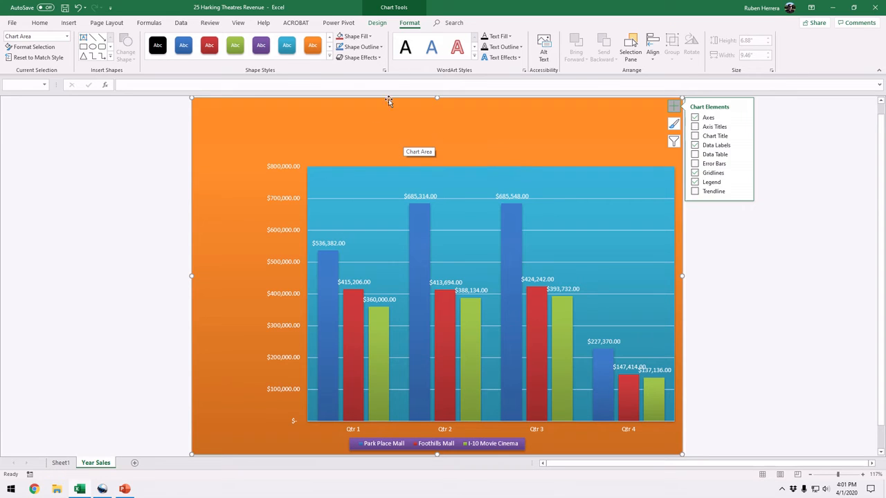
left_click(370, 36)
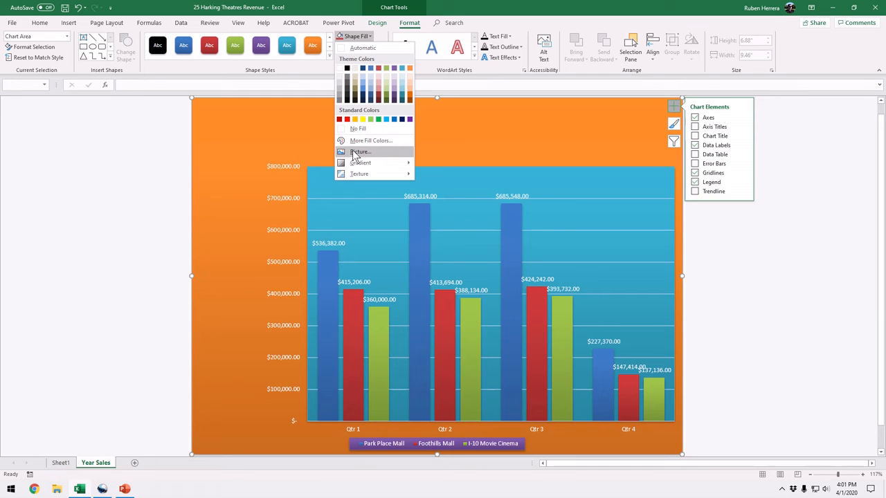
left_click(475, 58)
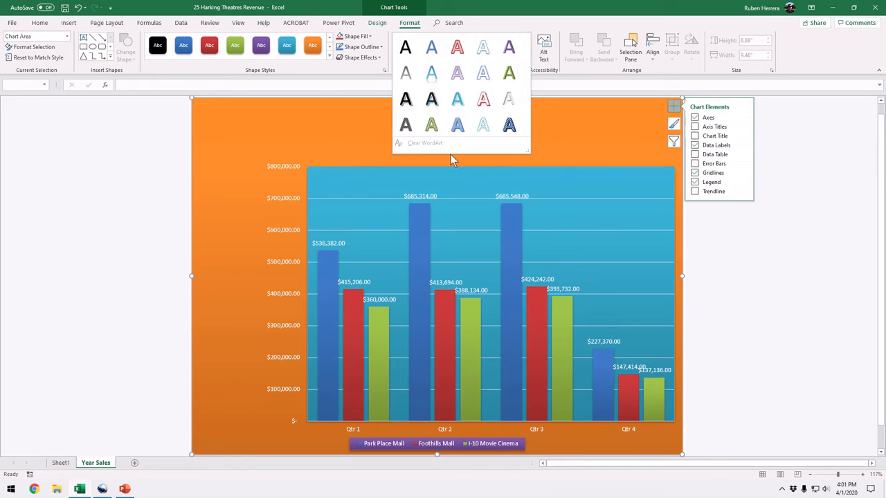
left_click(327, 132)
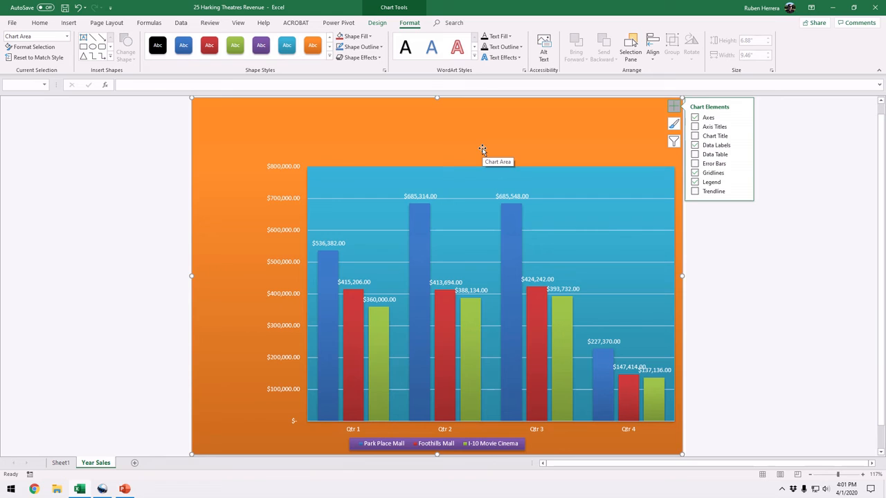
left_click(408, 25)
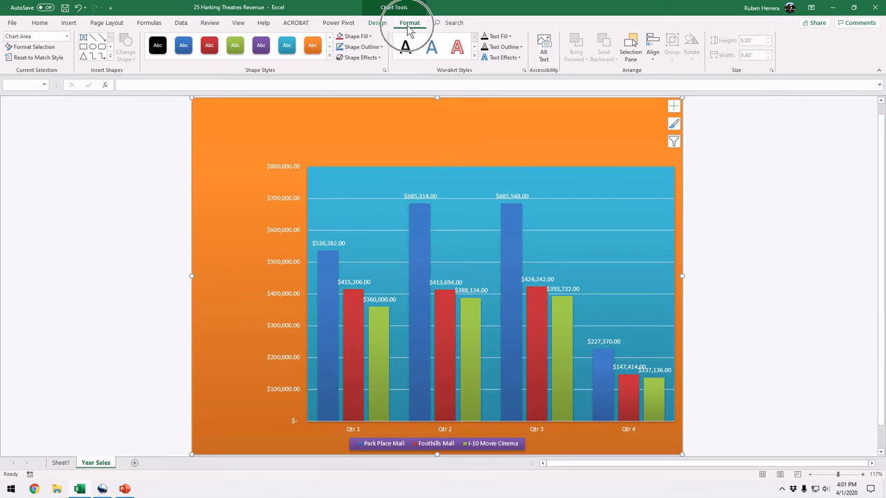